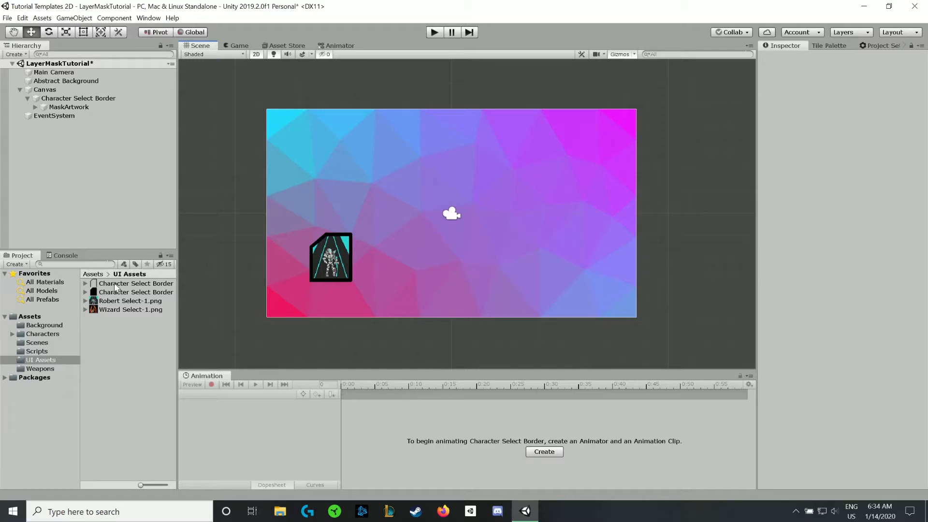
Add the hollow Character Select Border sprite to the scene and make it a child of the Canvas
left_click_drag(115, 285, 483, 212)
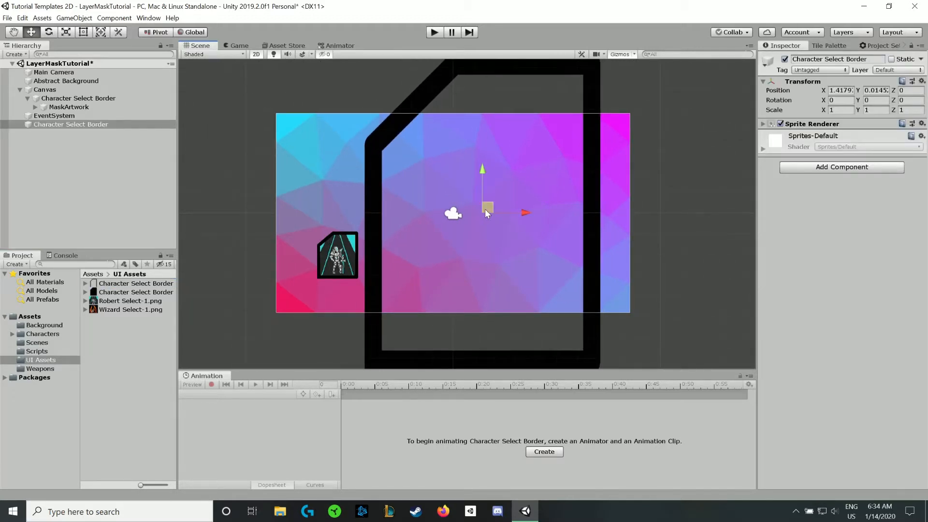
left_click(122, 185)
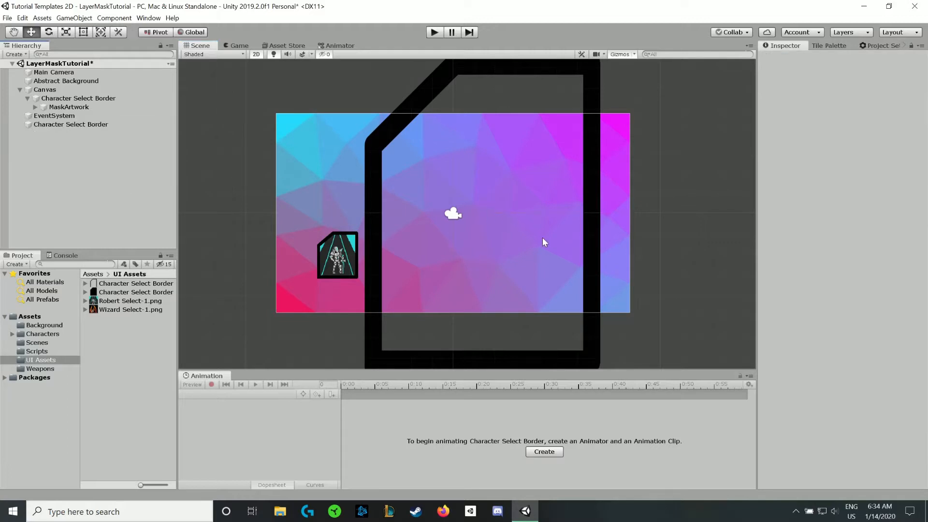
left_click_drag(63, 124, 65, 95)
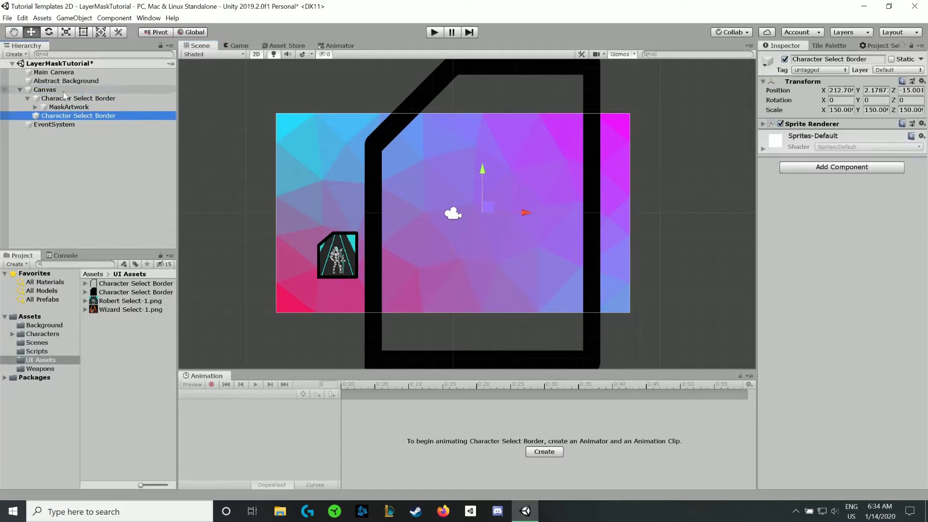
left_click(14, 54)
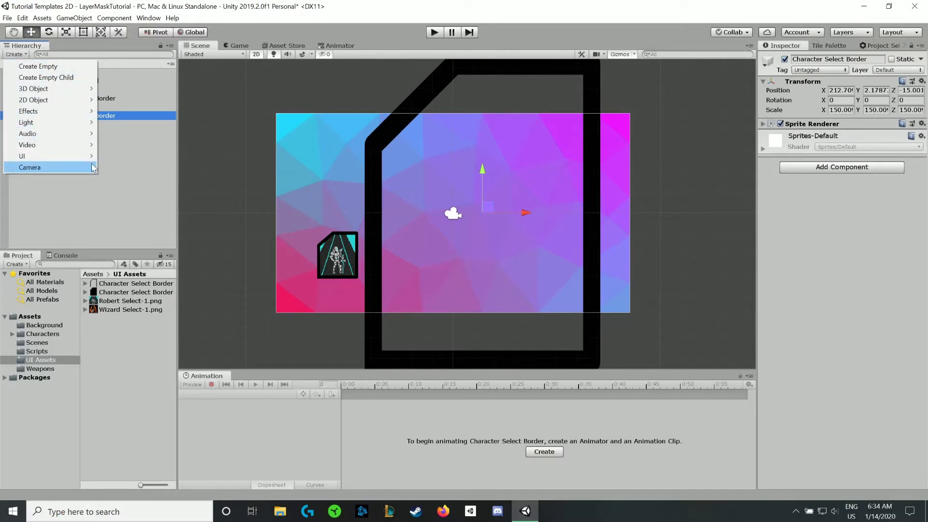
mouse_move(86, 157)
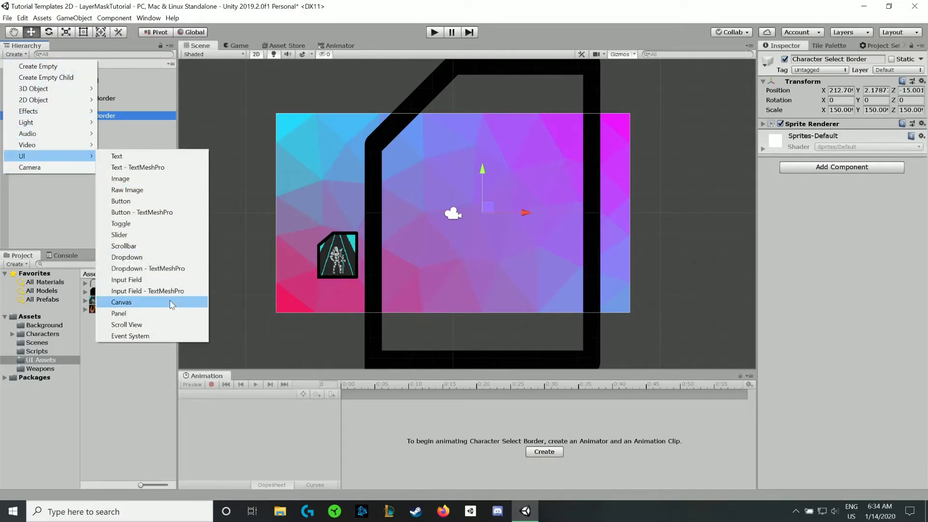
left_click(17, 217)
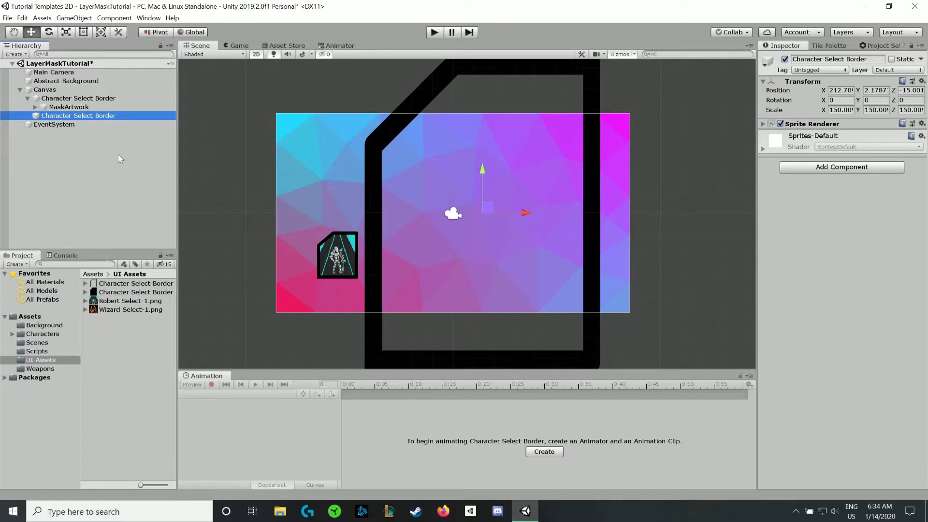
Add a Rect Transform to the new Character Select Border and set its scale to X 26, Y 22, Z 1
left_click(843, 168)
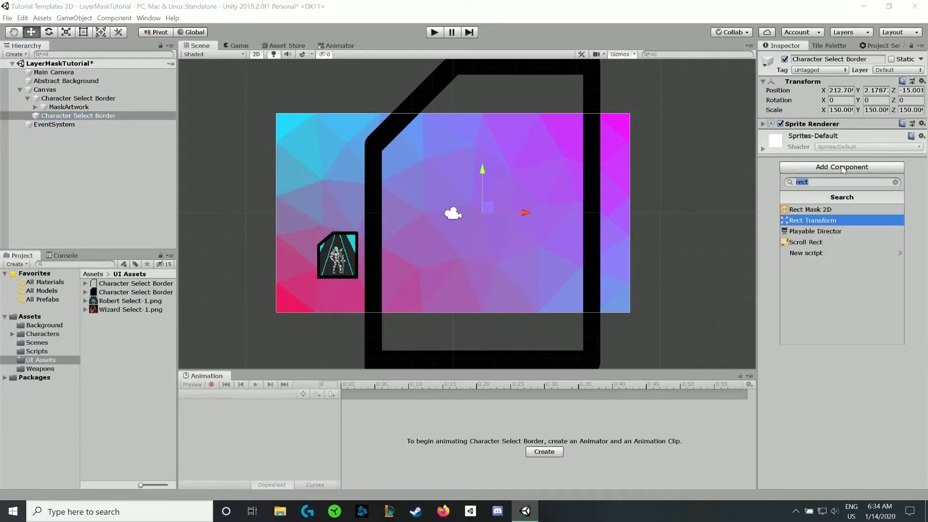
left_click(824, 220)
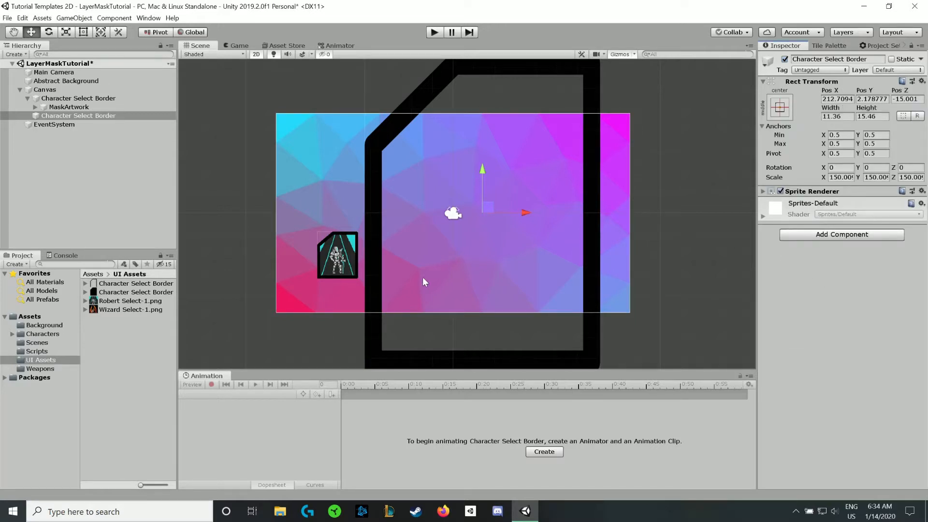
scroll(423, 278, "up", 2)
scroll(595, 229, "down", 1)
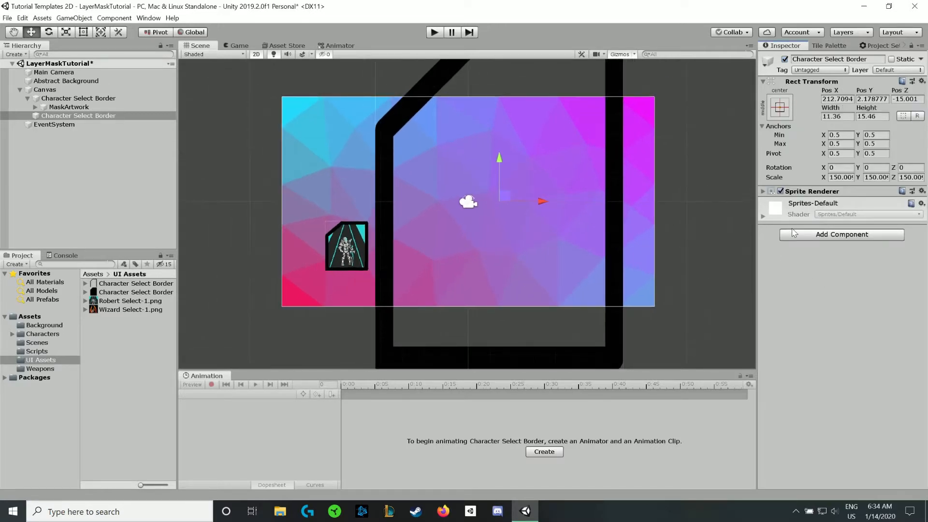
left_click(841, 178)
type("26")
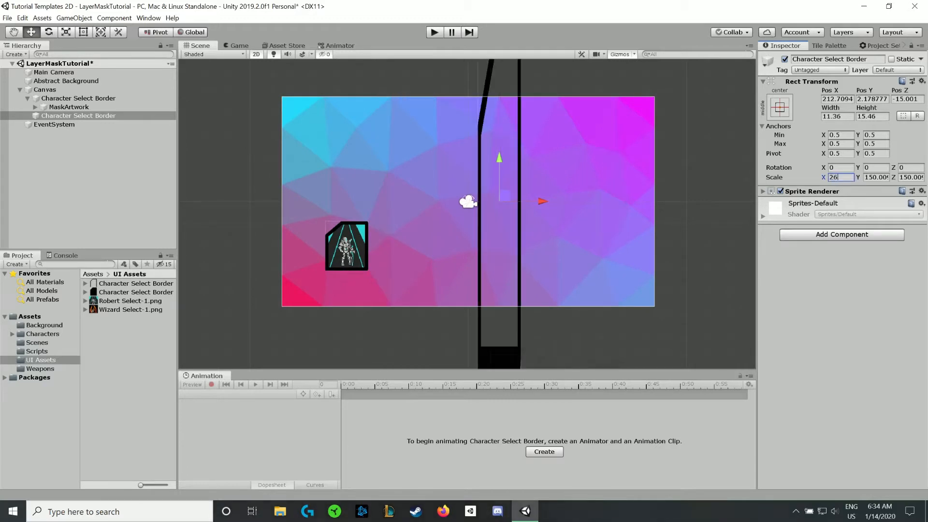
key("Tab")
type("22")
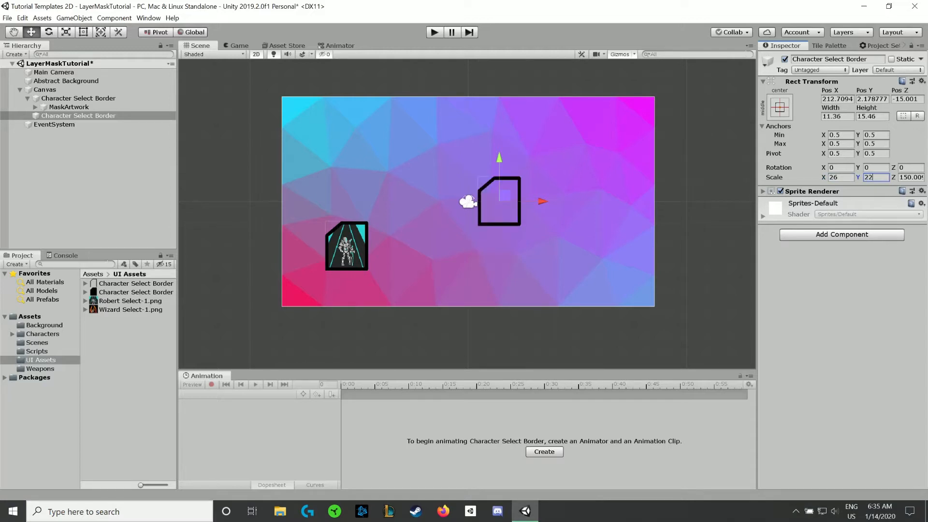
key("Tab")
type("1")
Move the new border beside the existing knight portrait, to about X -399, Y -310
left_click_drag(510, 197, 419, 242)
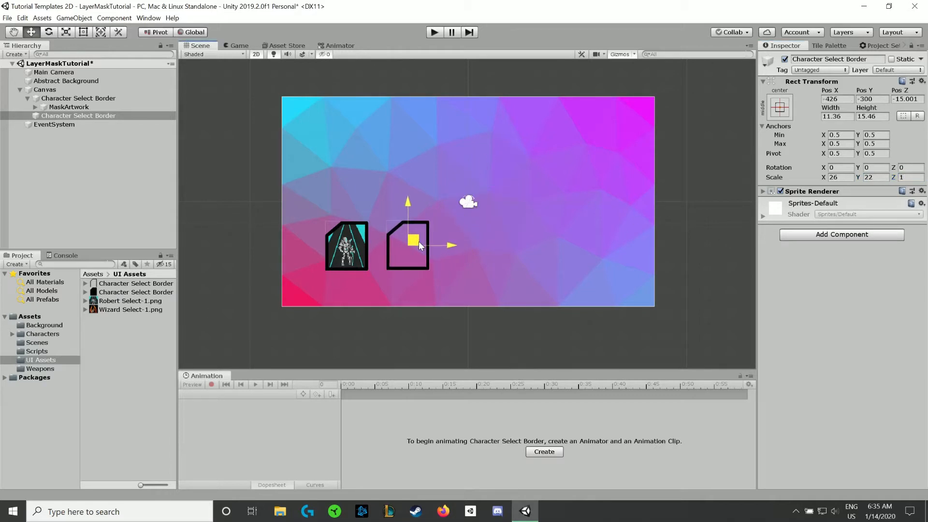
scroll(390, 248, "up", 8)
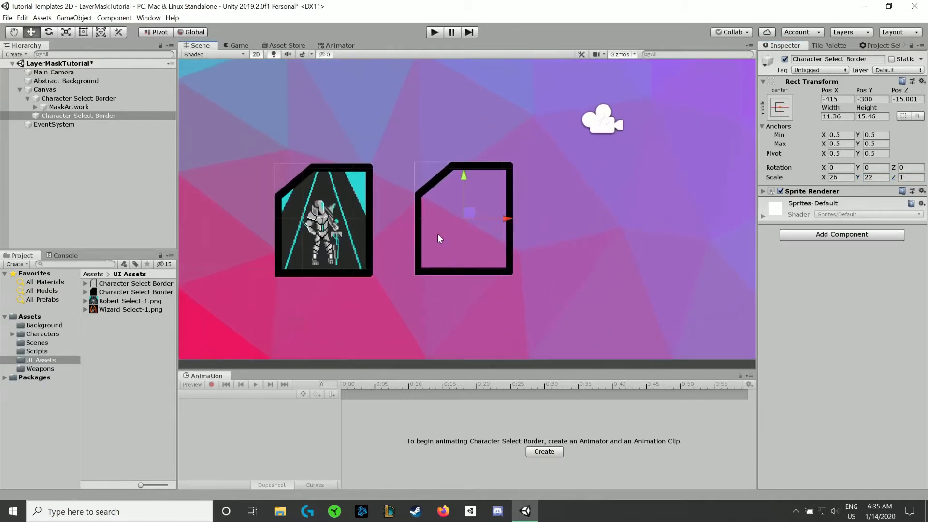
left_click_drag(469, 213, 474, 216)
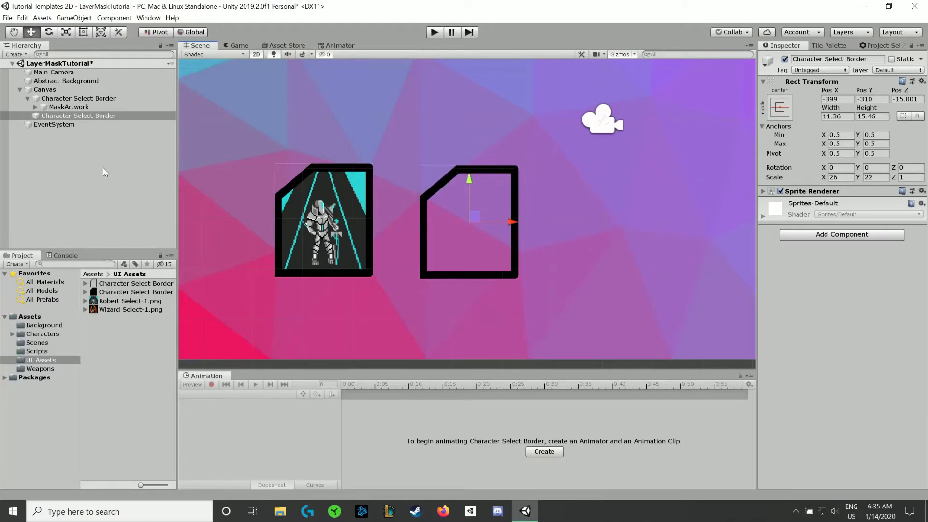
Create an empty child object under the new Character Select Border and name it Mask
right_click(103, 120)
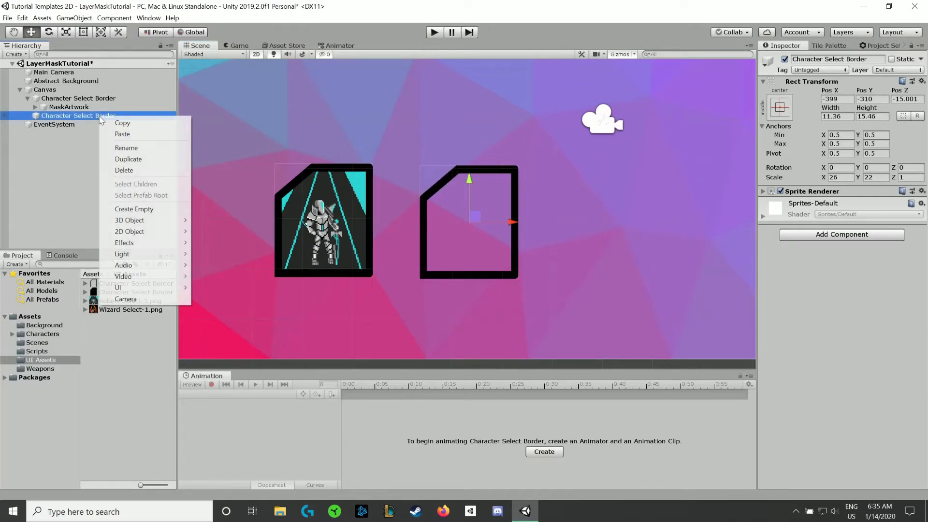
left_click(159, 212)
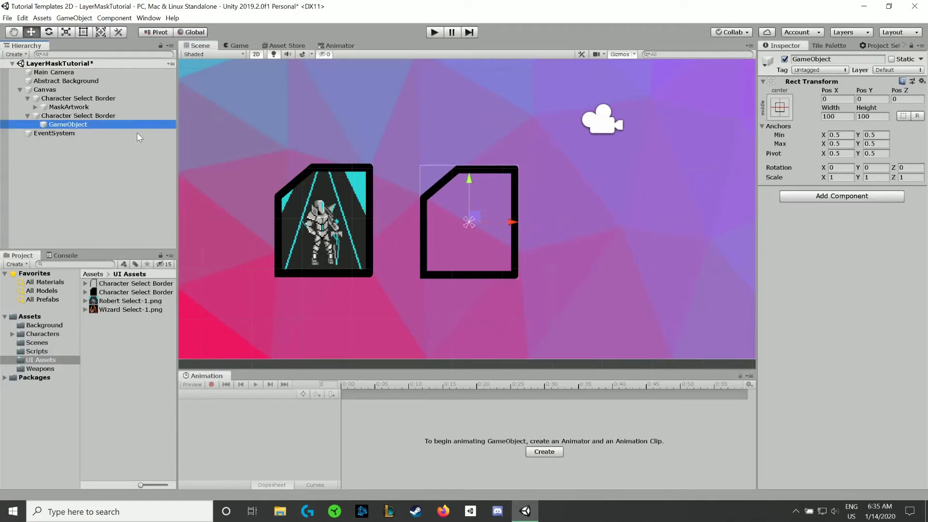
left_click(833, 59)
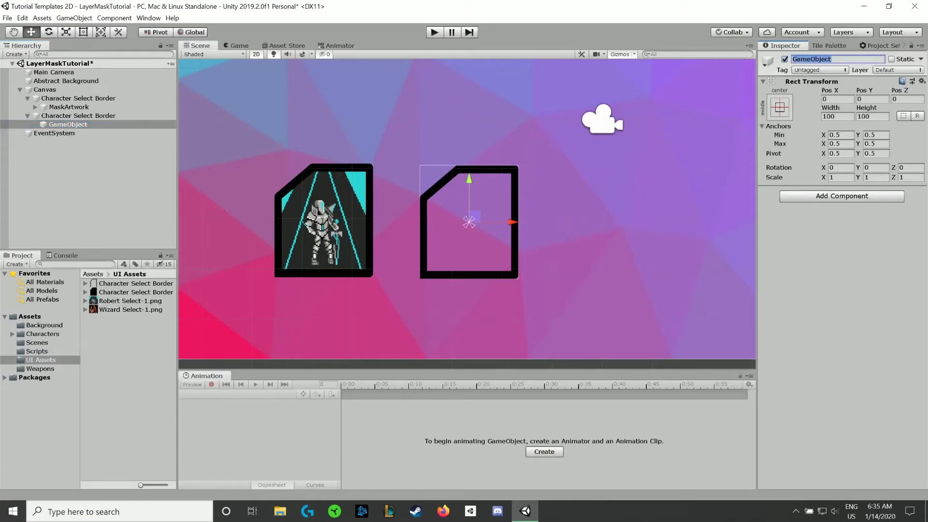
type("Mask")
key("Return")
Add an Image component to the Mask object
left_click(849, 195)
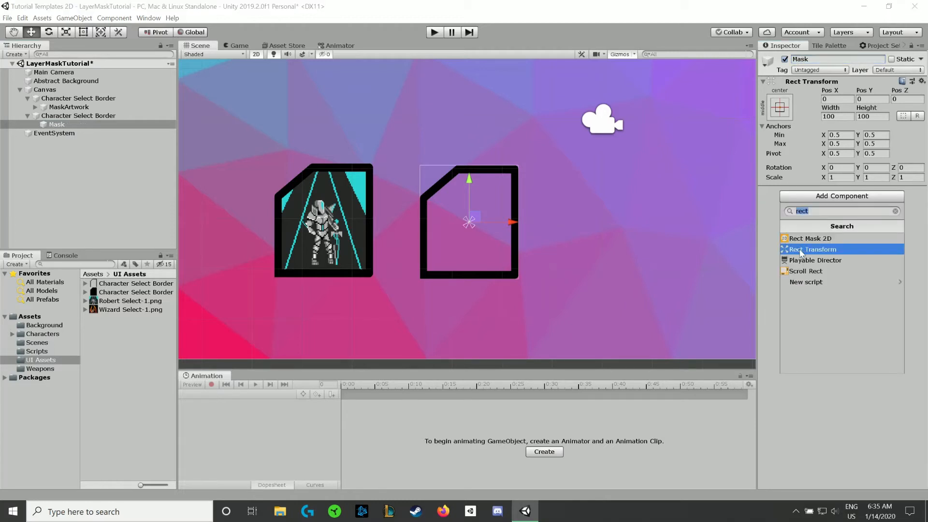
type("image")
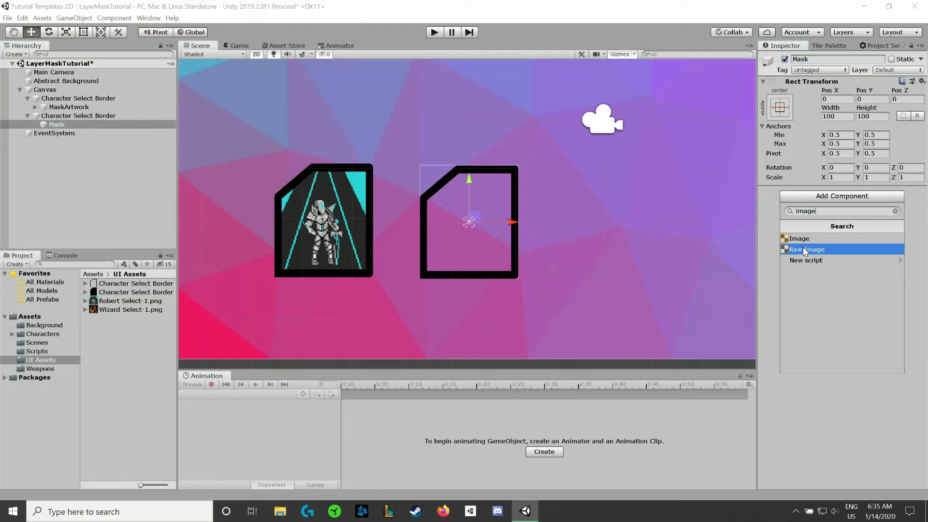
left_click(800, 238)
Place the Character Select Border Filled sprite temporarily in an empty scene area to inspect its shape, and delete it
scroll(556, 205, "down", 4)
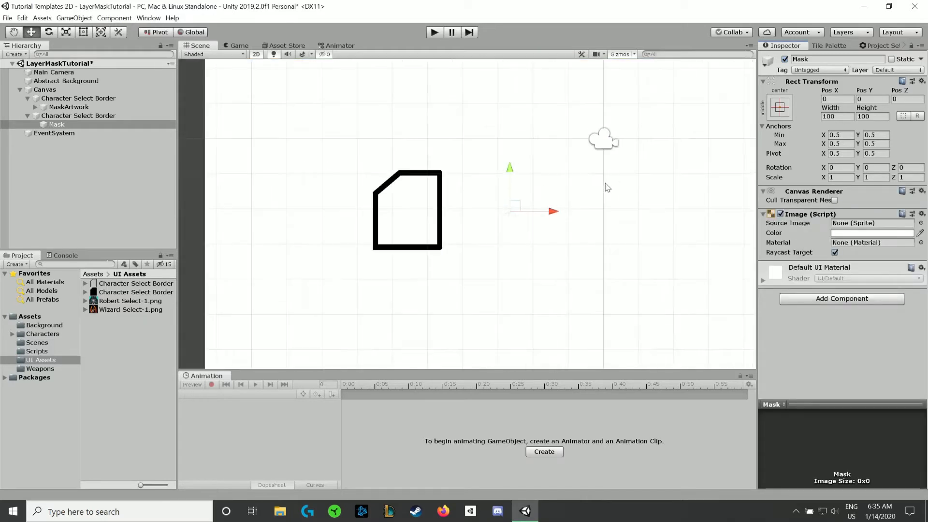
scroll(556, 205, "down", 3)
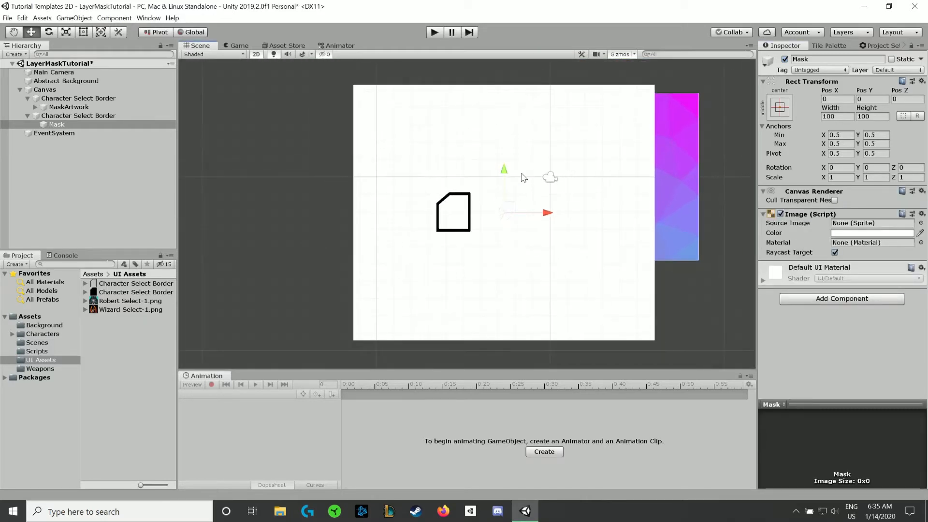
middle_click_drag(303, 288, 720, 293)
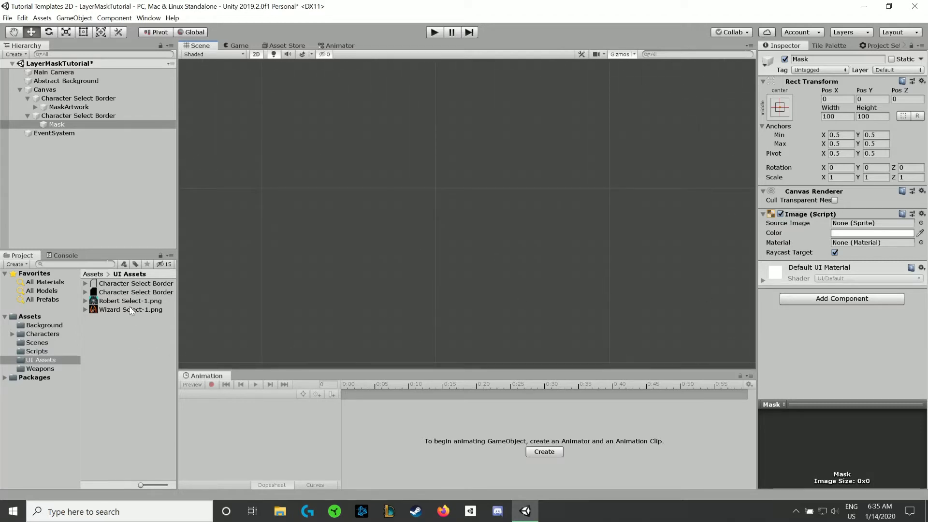
left_click_drag(123, 291, 523, 218)
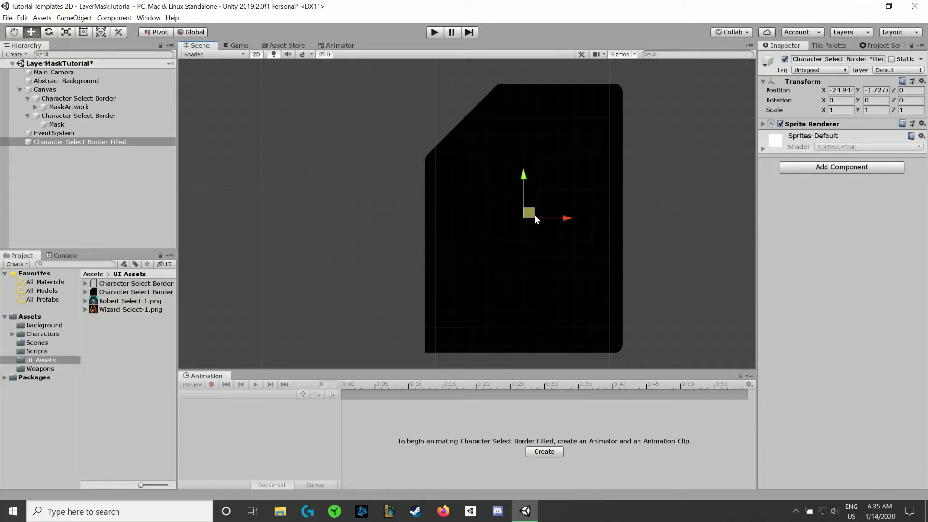
left_click_drag(535, 215, 558, 207)
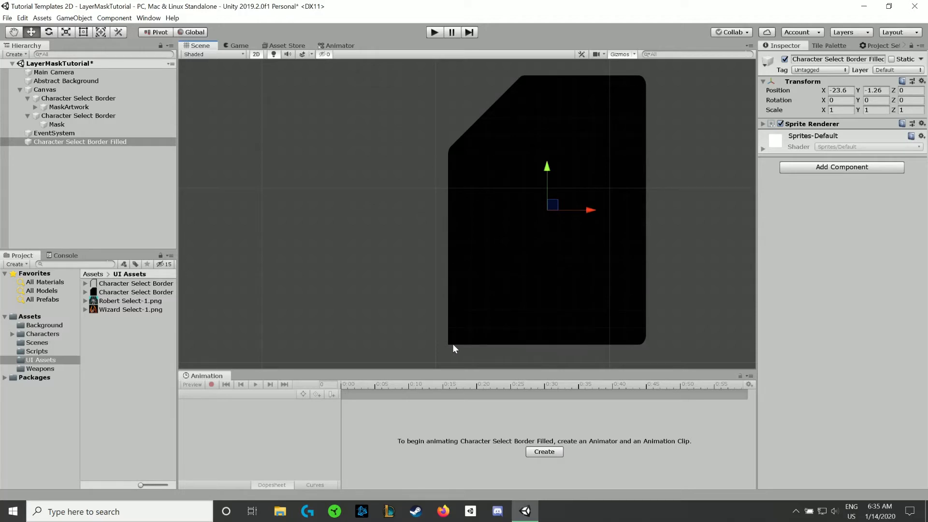
key("Delete")
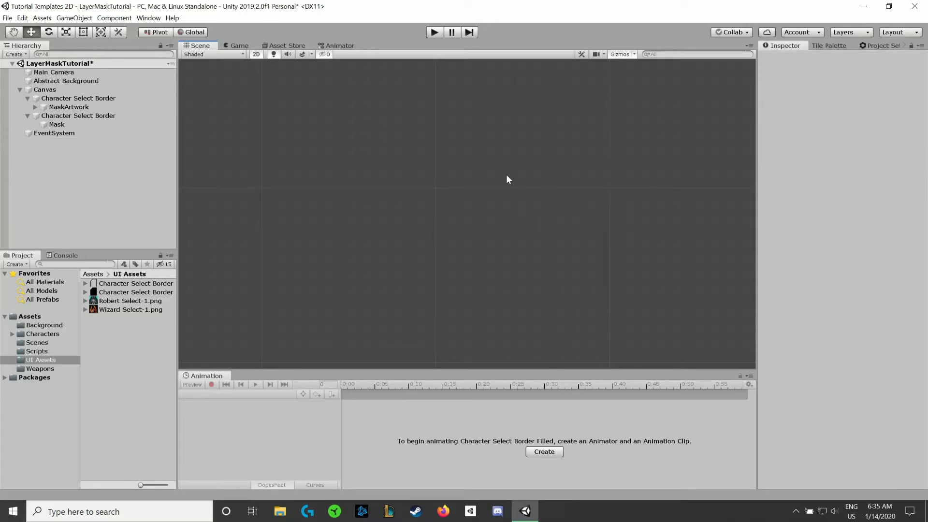
Assign the filled Character Select Border sprite as the source image of the Mask object
left_click(80, 127)
middle_click_drag(526, 199, 207, 196)
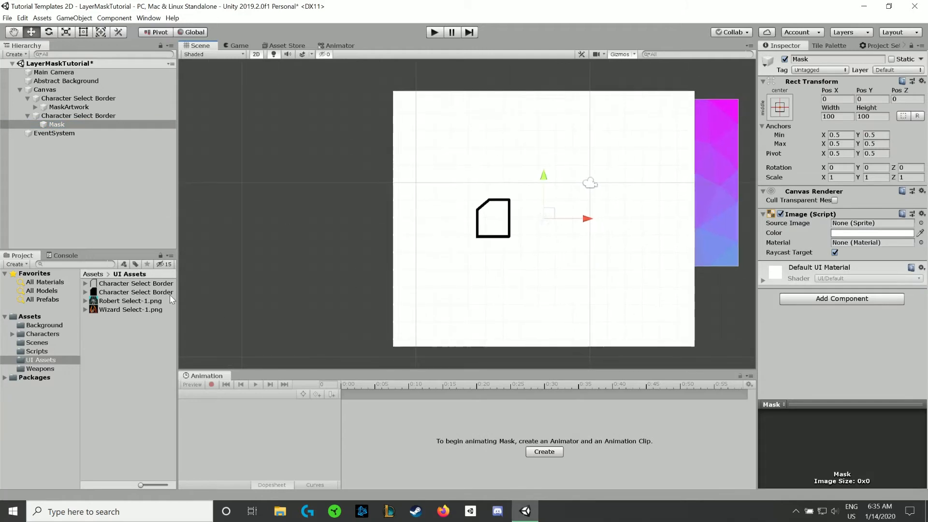
left_click_drag(114, 291, 870, 223)
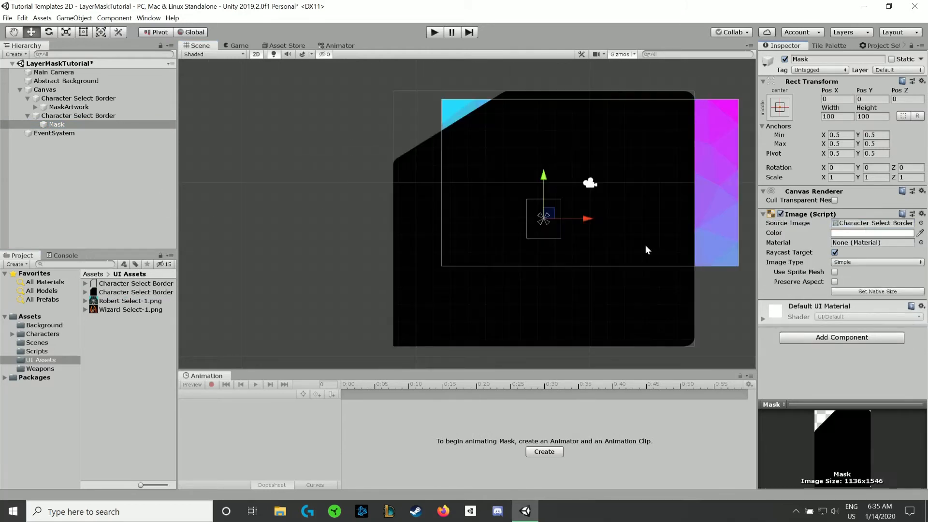
Make the Mask image semi-transparent by lowering its color alpha to 147
middle_click_drag(646, 247, 561, 307)
scroll(449, 214, "up", 2)
scroll(513, 229, "up", 3)
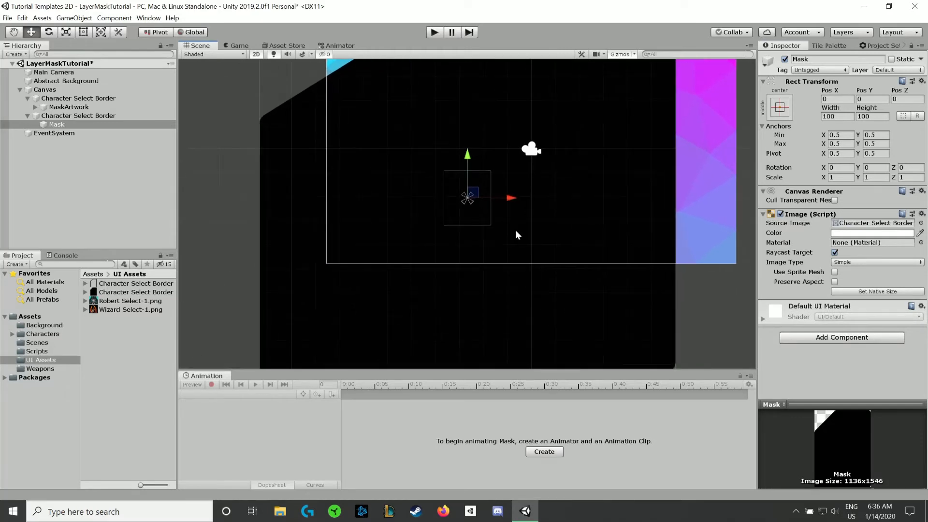
left_click(854, 233)
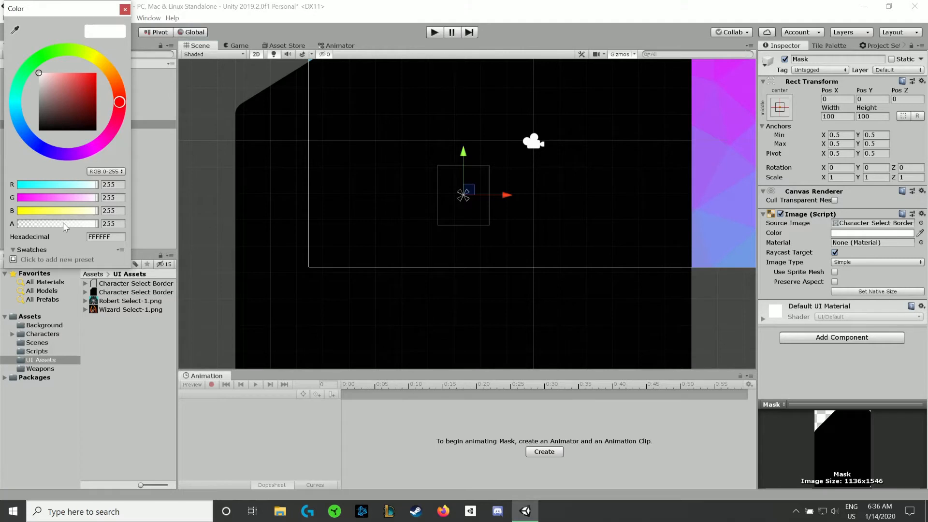
left_click_drag(63, 223, 59, 223)
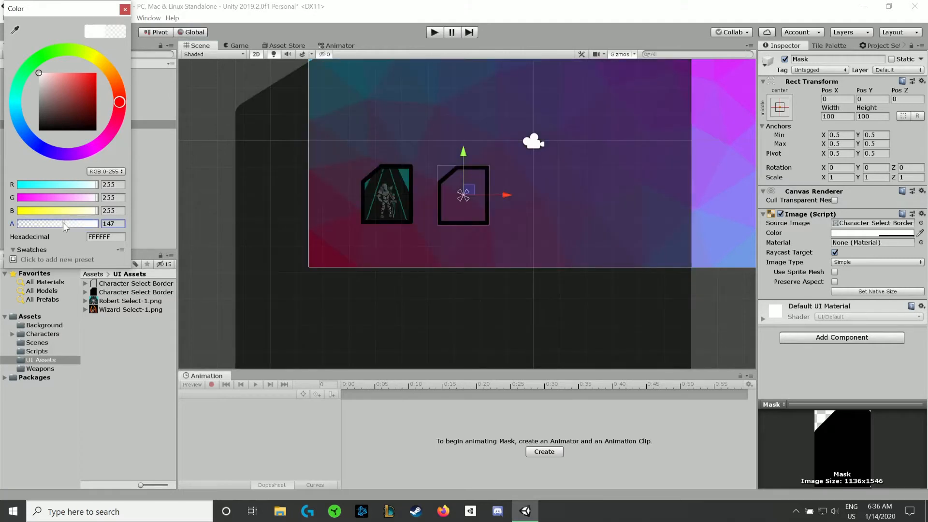
left_click(125, 8)
Scale the Mask down to about X 0.10, Y 0.15 so it fits the hollow border's outline, and deselect it
key("r")
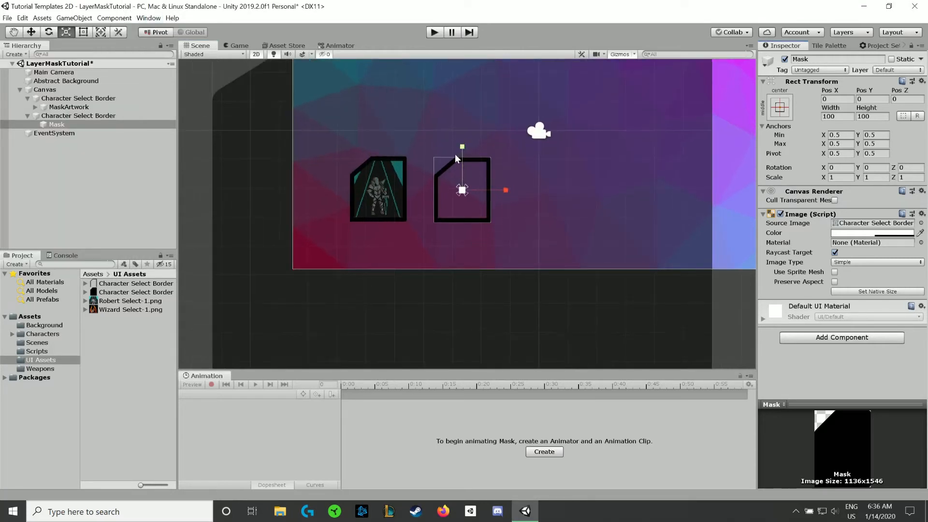
left_click_drag(462, 150, 472, 190)
scroll(472, 191, "up", 2)
scroll(478, 172, "up", 1)
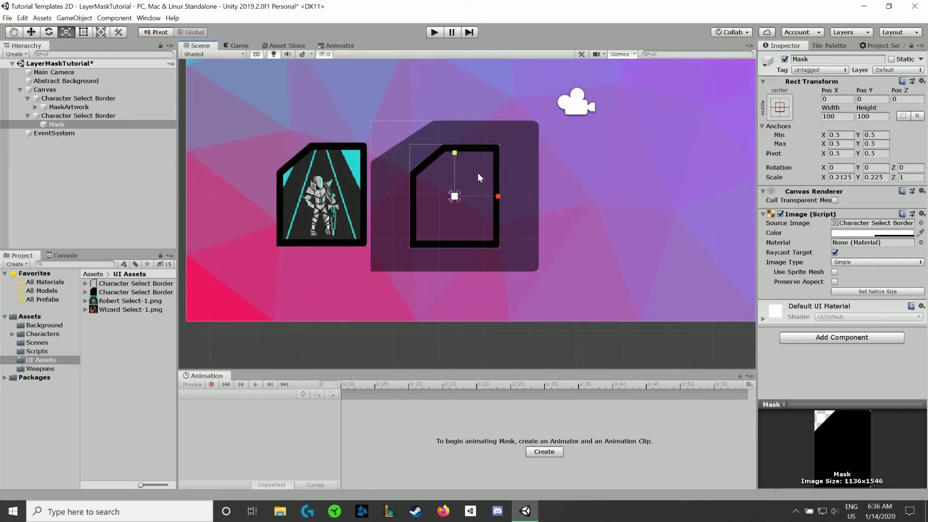
left_click_drag(454, 156, 444, 170)
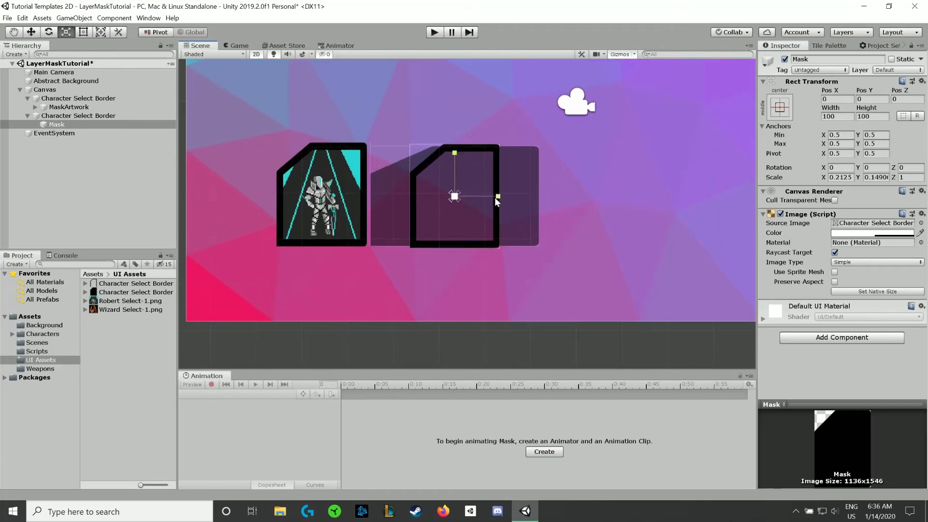
left_click_drag(497, 196, 473, 197)
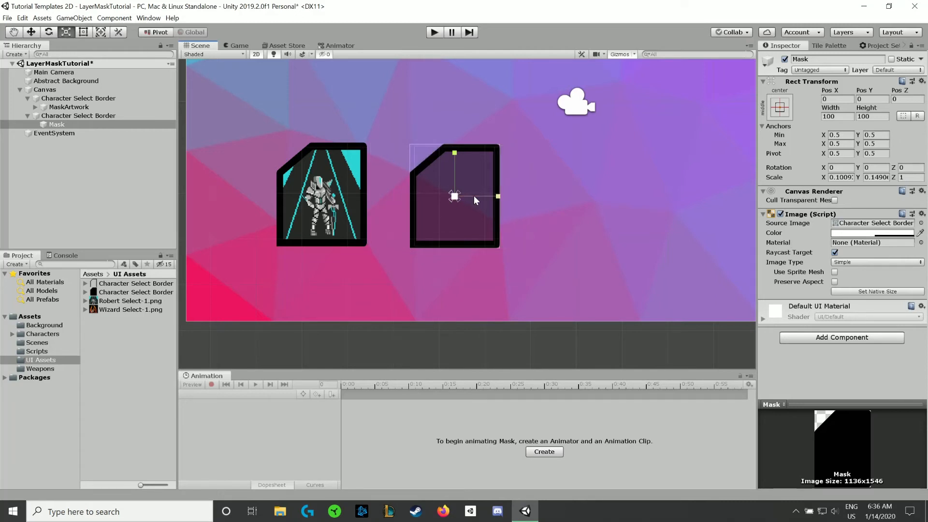
scroll(479, 232, "down", 1)
left_click(493, 345)
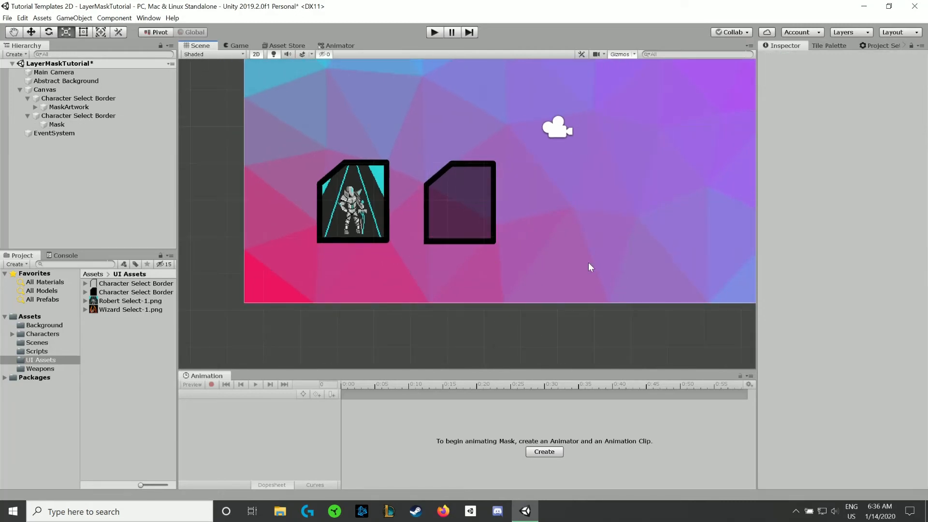
Create an empty child object under the second border's Mask and name it Artwork
left_click(51, 125)
right_click(51, 124)
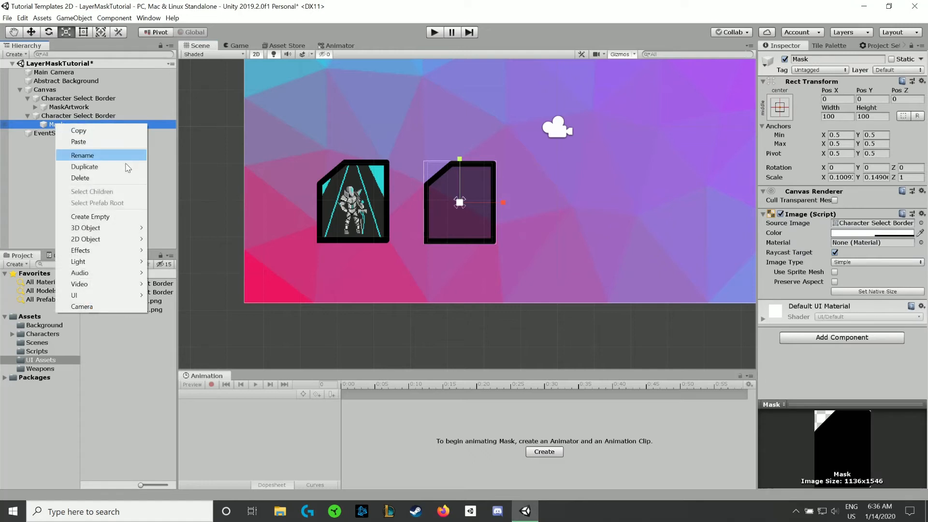
mouse_move(129, 254)
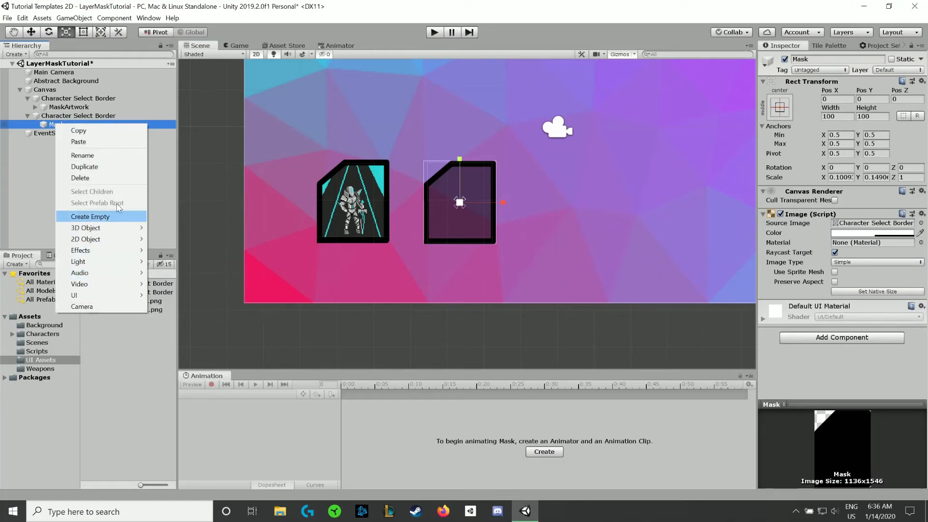
left_click(118, 221)
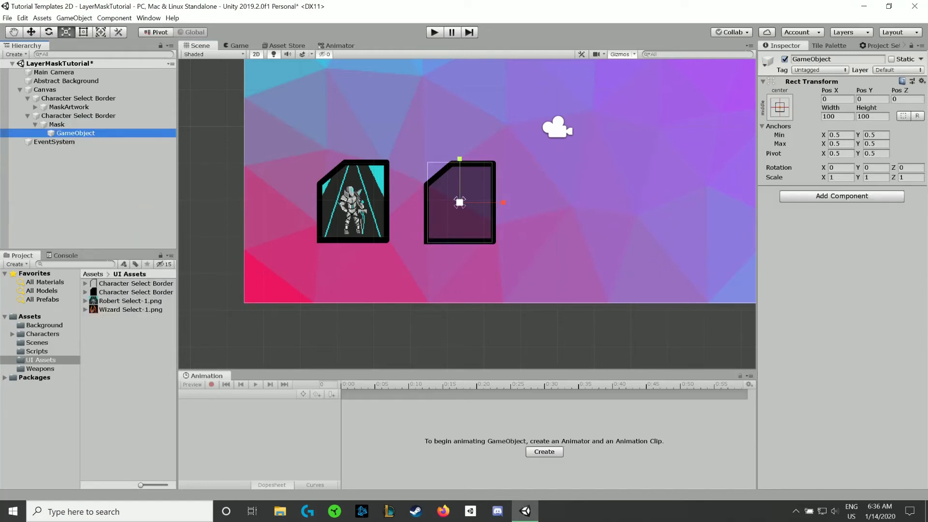
left_click(833, 59)
type("Ar")
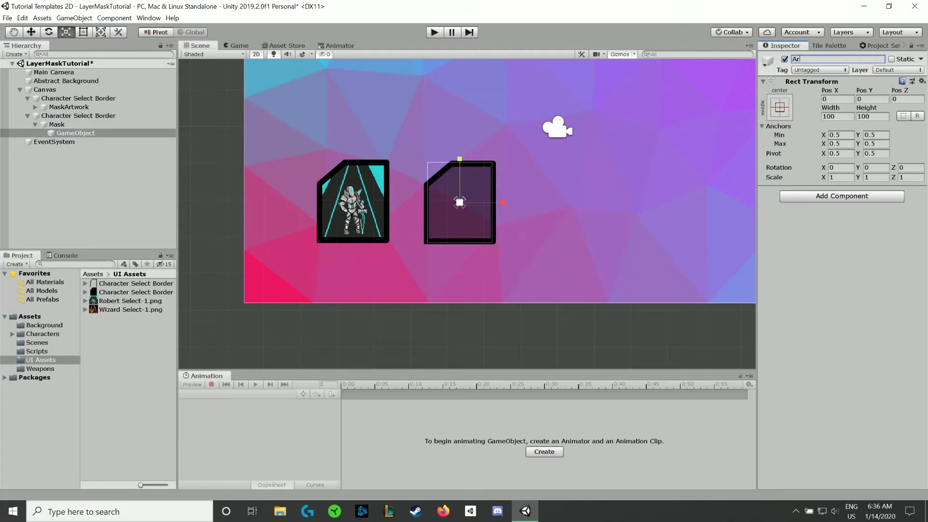
type("twork")
key("Return")
Add an Image component to the Artwork object and assign Robert Select-1.png as its source image
left_click(831, 195)
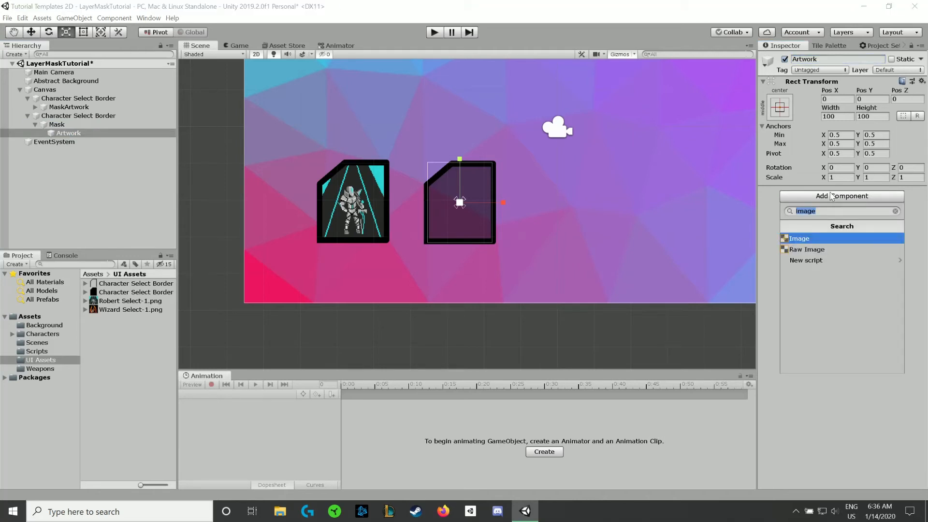
key("Return")
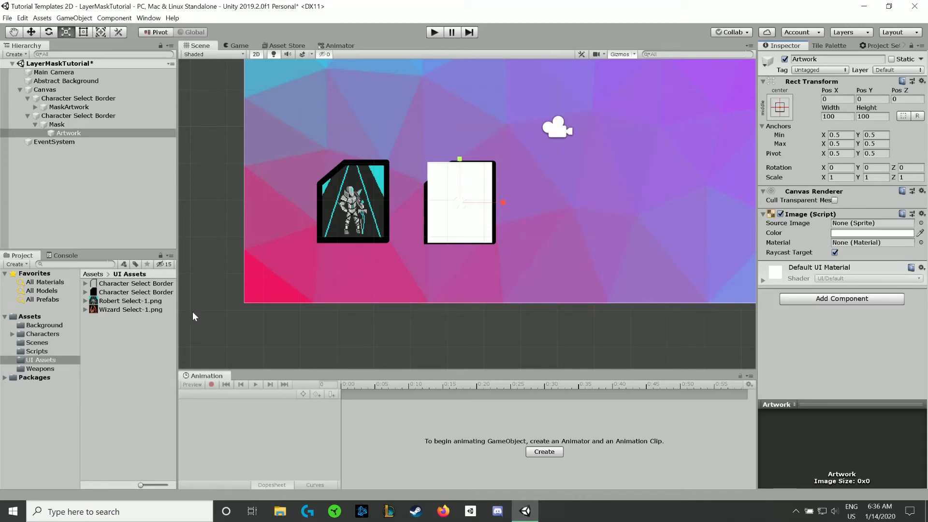
left_click(114, 301)
left_click_drag(114, 302, 854, 232)
Set the second Character Select Border's Pos Z to -150 so it renders in front of the artwork
scroll(448, 222, "up", 5)
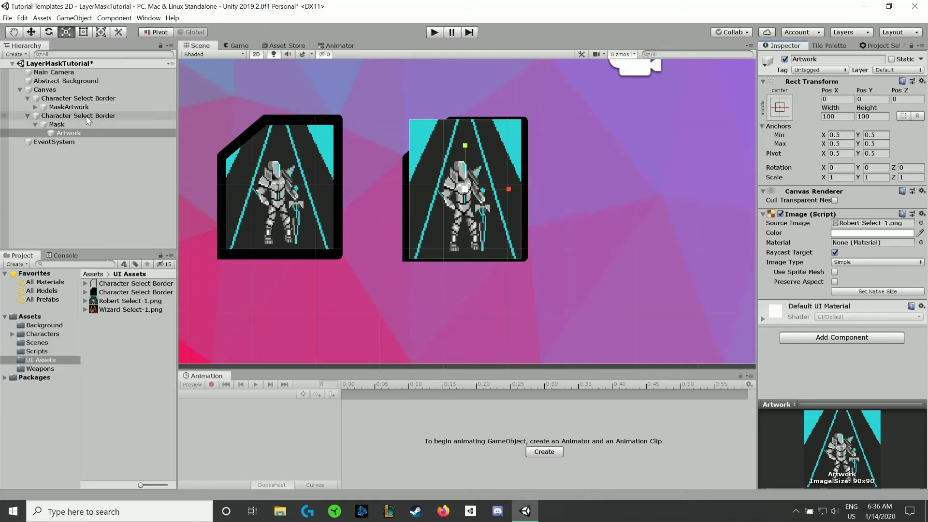
left_click(71, 115)
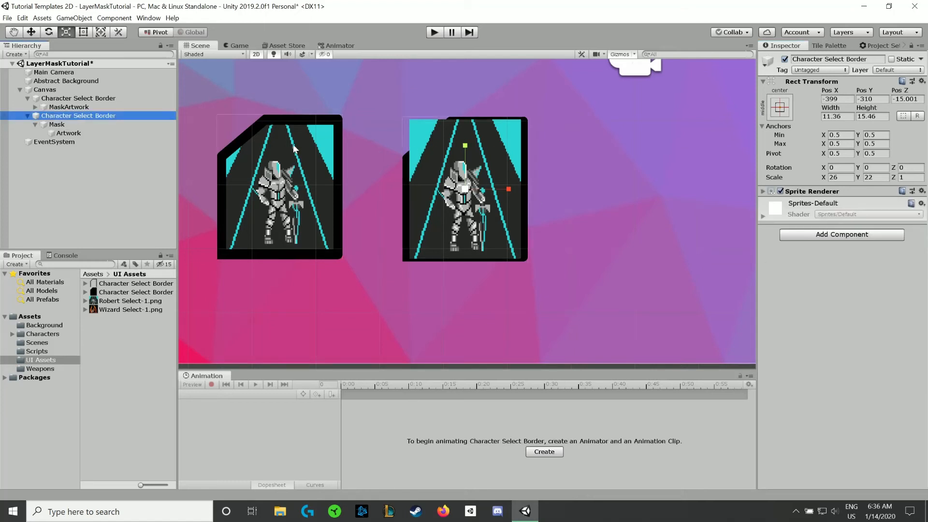
left_click(906, 99)
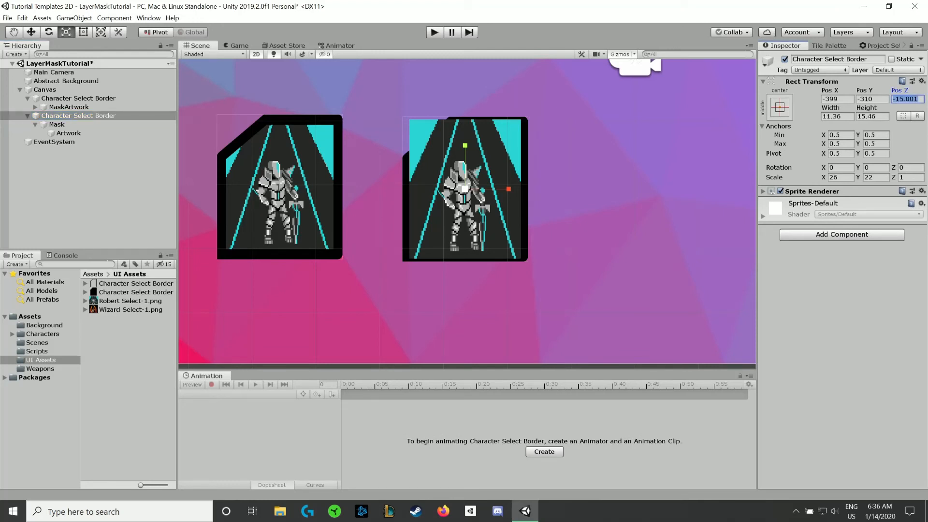
type("-150")
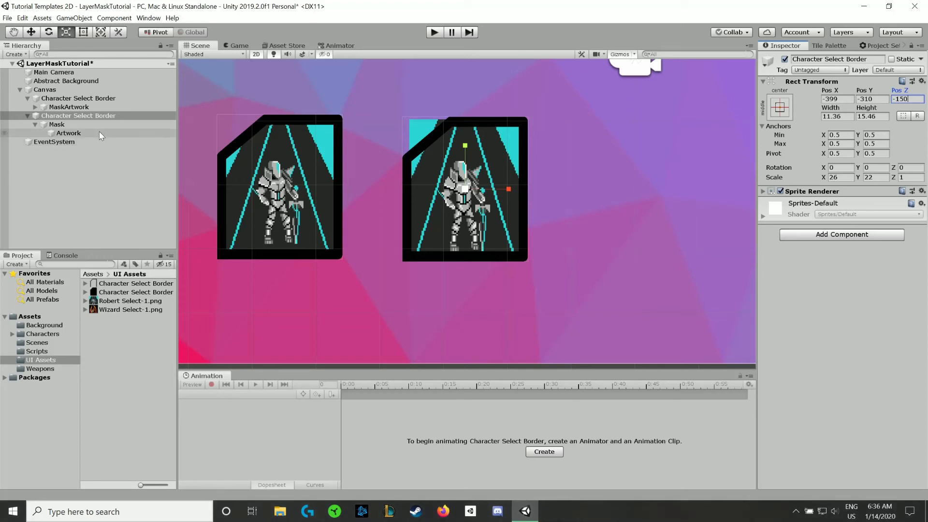
Add a Mask component to the Mask object so it clips the artwork, and deselect it
left_click(76, 125)
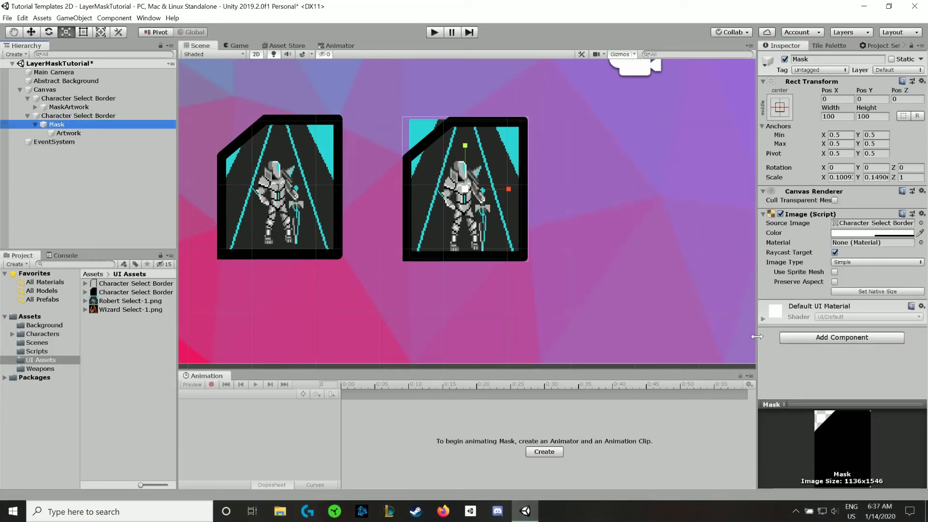
left_click(841, 338)
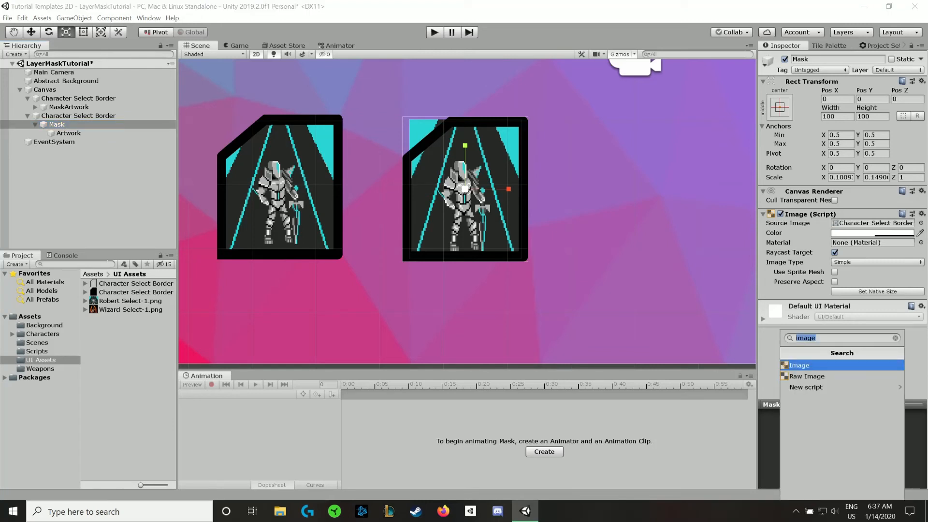
type("mask")
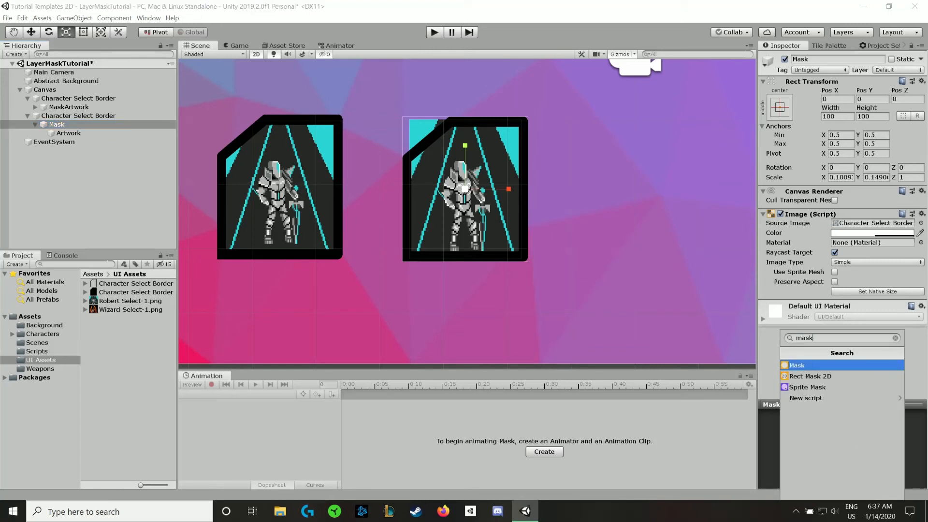
key("Return")
left_click(82, 211)
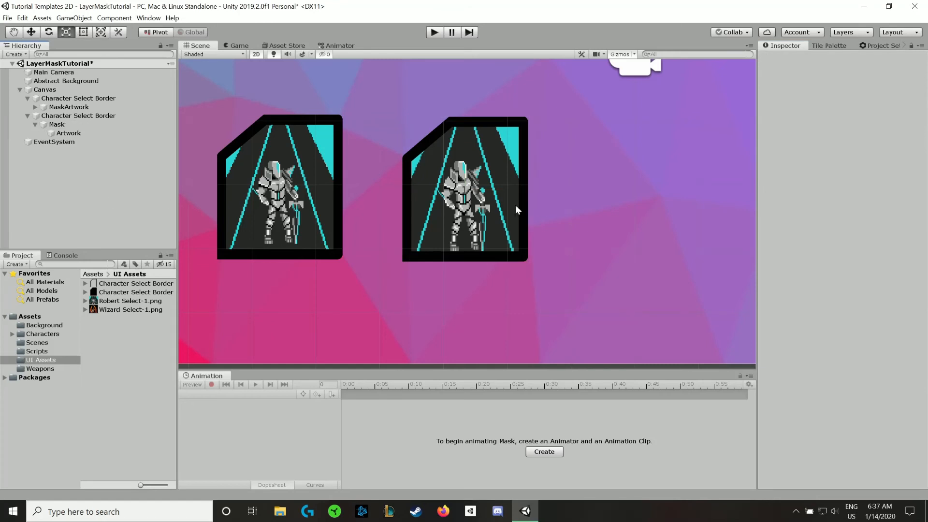
Move the Artwork object diagonally within its mask to test the clipping, and undo the move
left_click(69, 133)
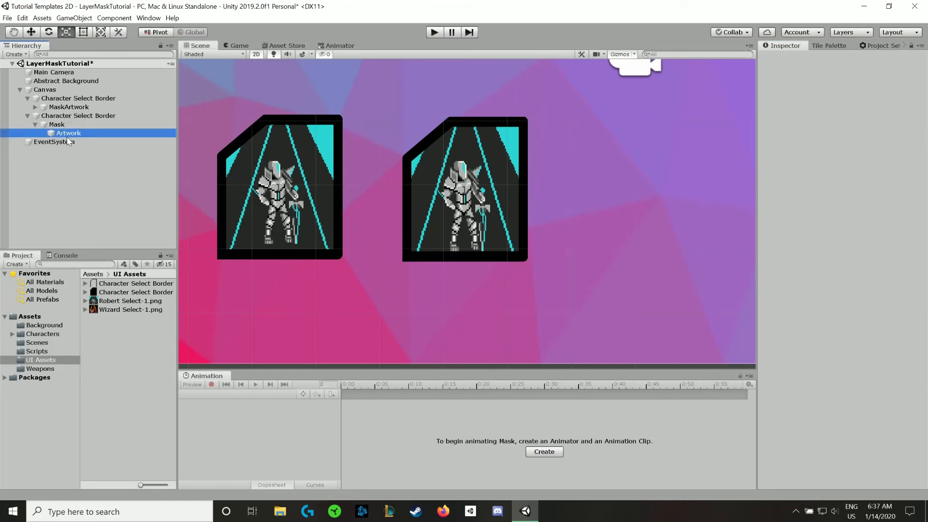
key("w")
left_click_drag(455, 189, 495, 232)
key("ctrl+z")
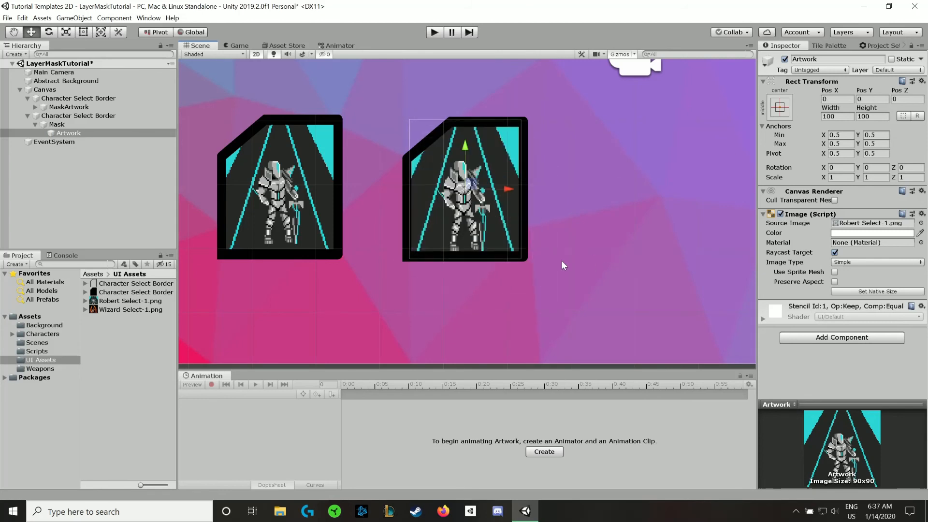
Test the Mask with Show Mask Graphic turned off by moving it, undo the move, and turn Show Mask Graphic back on
left_click(73, 128)
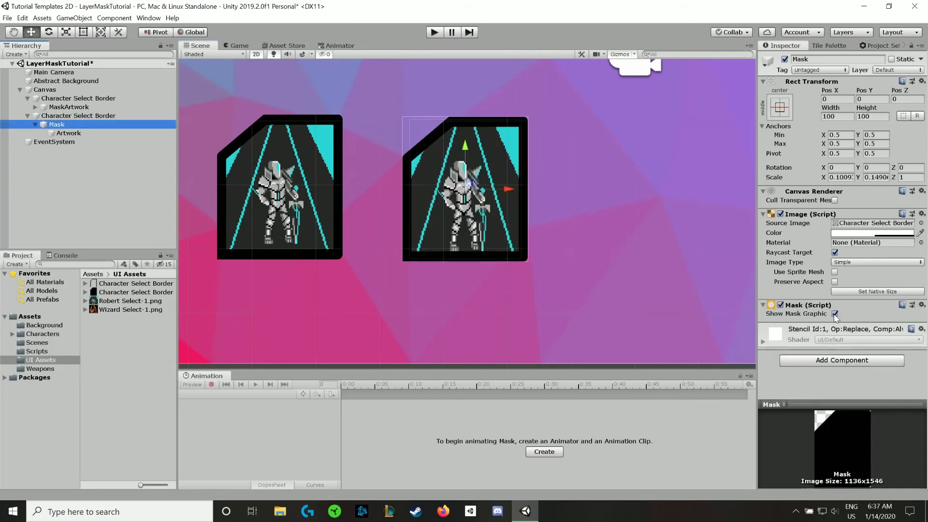
left_click(835, 315)
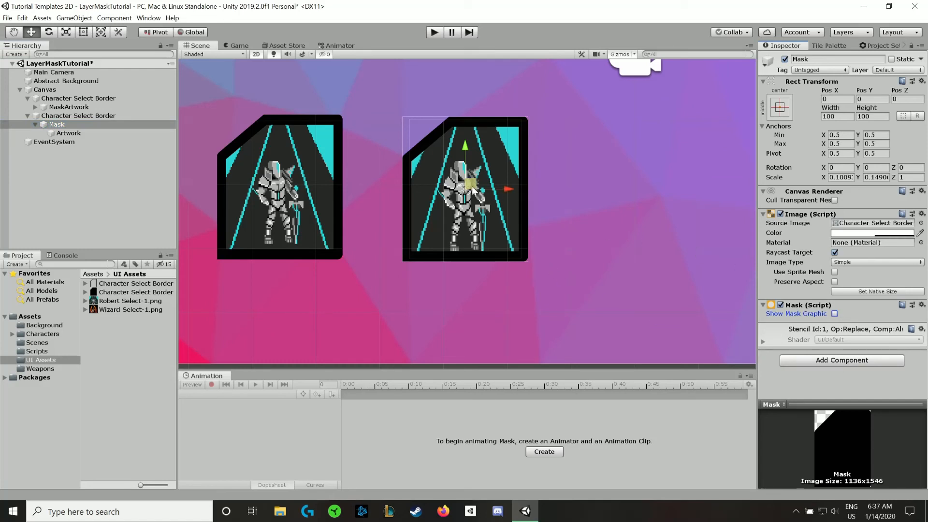
left_click_drag(472, 190, 496, 225)
key("ctrl+z")
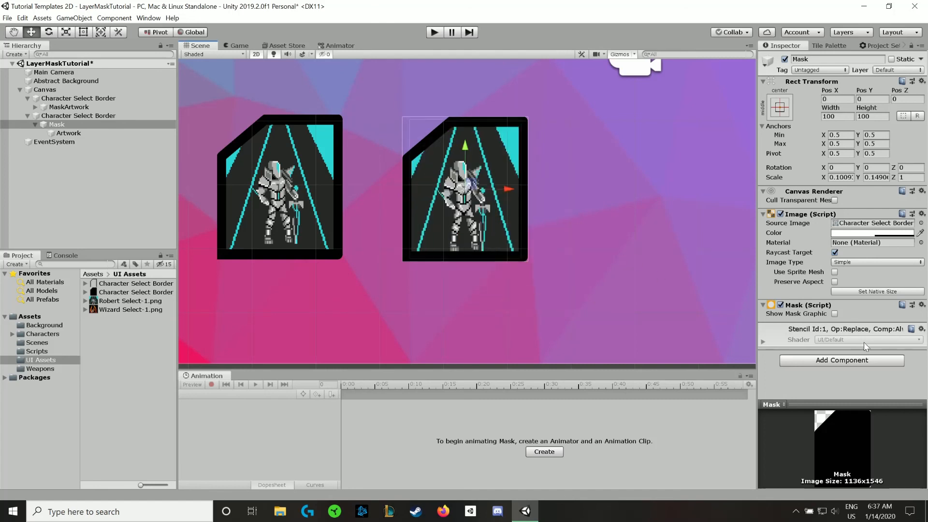
left_click(835, 314)
scroll(682, 231, "down", 3)
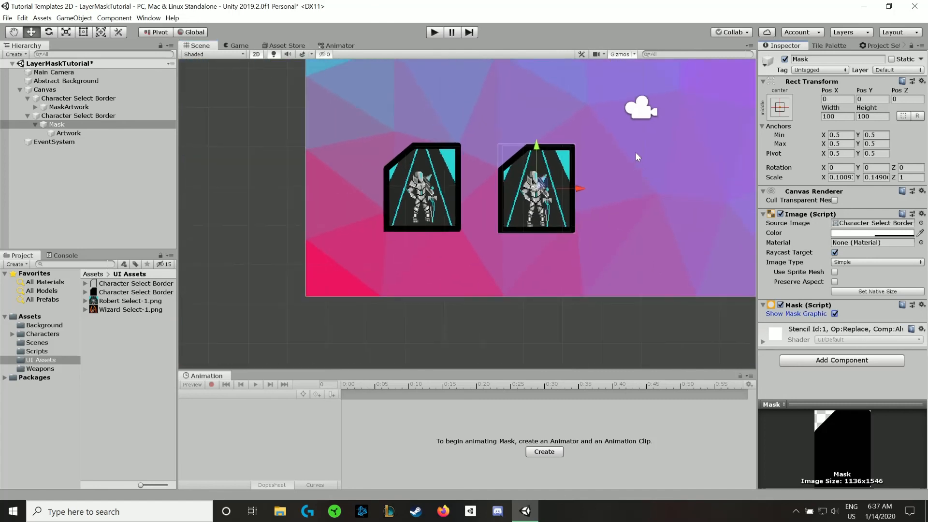
middle_click_drag(636, 154, 550, 212)
scroll(575, 193, "down", 4)
middle_click_drag(584, 158, 518, 181)
scroll(527, 165, "down", 2)
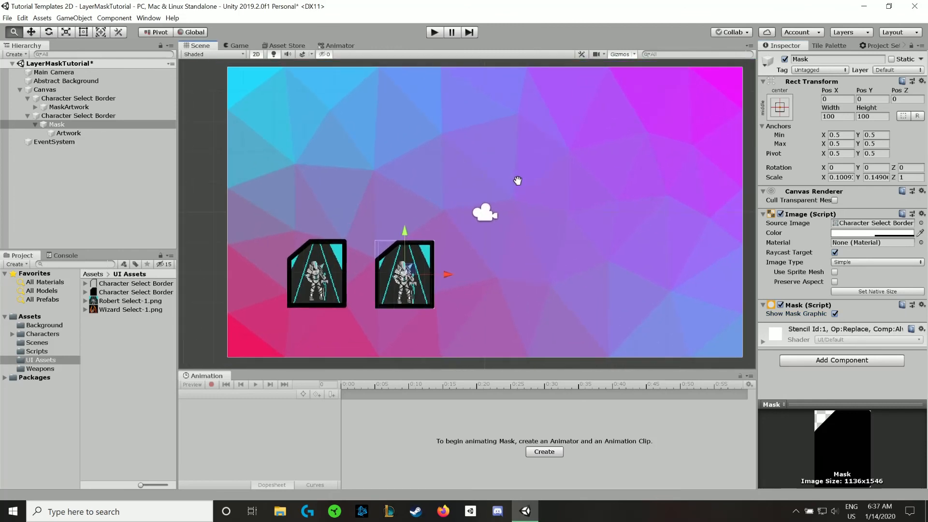